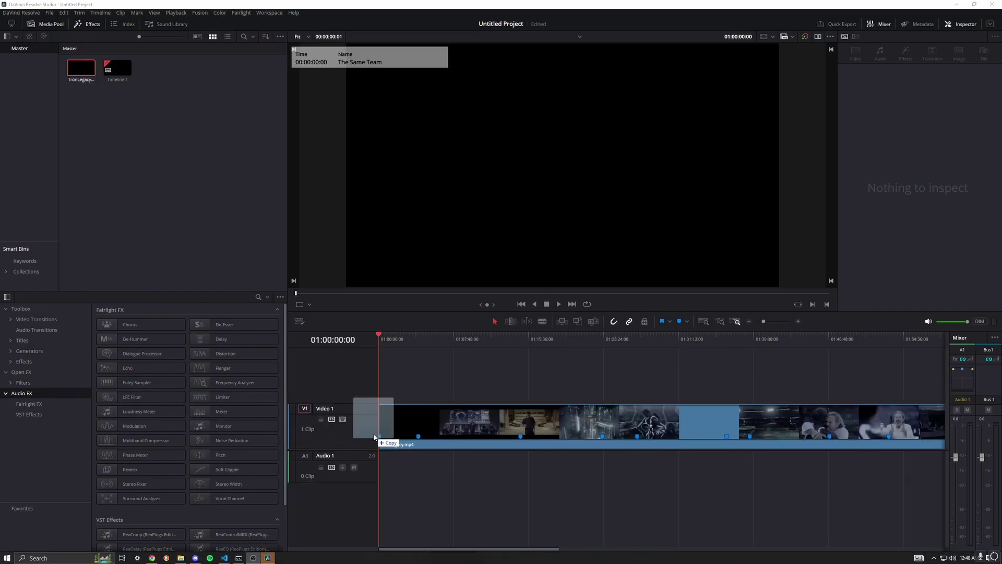
- Accept the frame-rate prompt, scrub the clip, then delete TronLegacy.mp4 from Timeline 1
{"action": "left_click", "coordinate": [569, 314]}
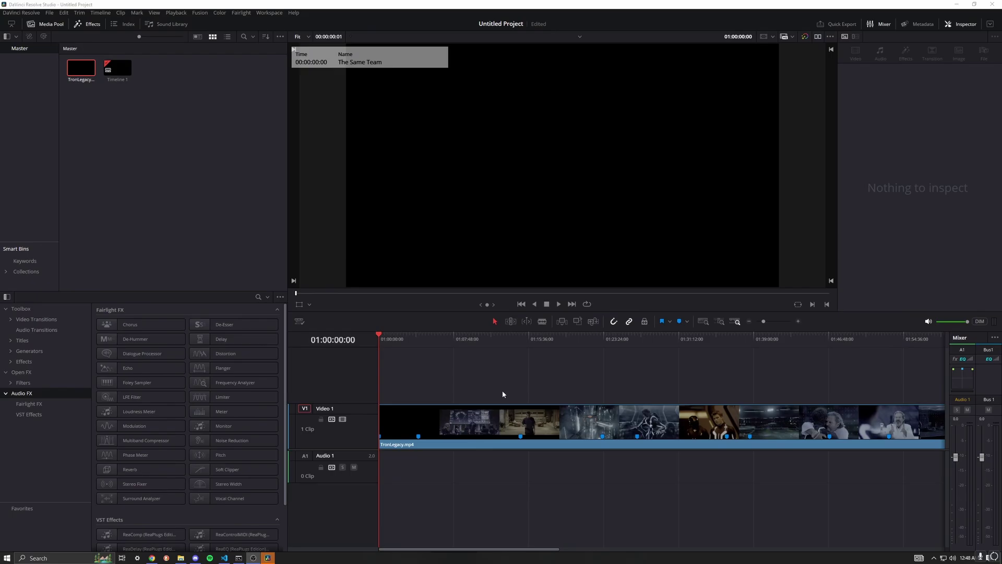
{"action": "mouse_move", "coordinate": [406, 339]}
{"action": "left_mouse_down"}
{"action": "mouse_move", "coordinate": [478, 345]}
{"action": "mouse_move", "coordinate": [363, 331]}
{"action": "left_mouse_up"}
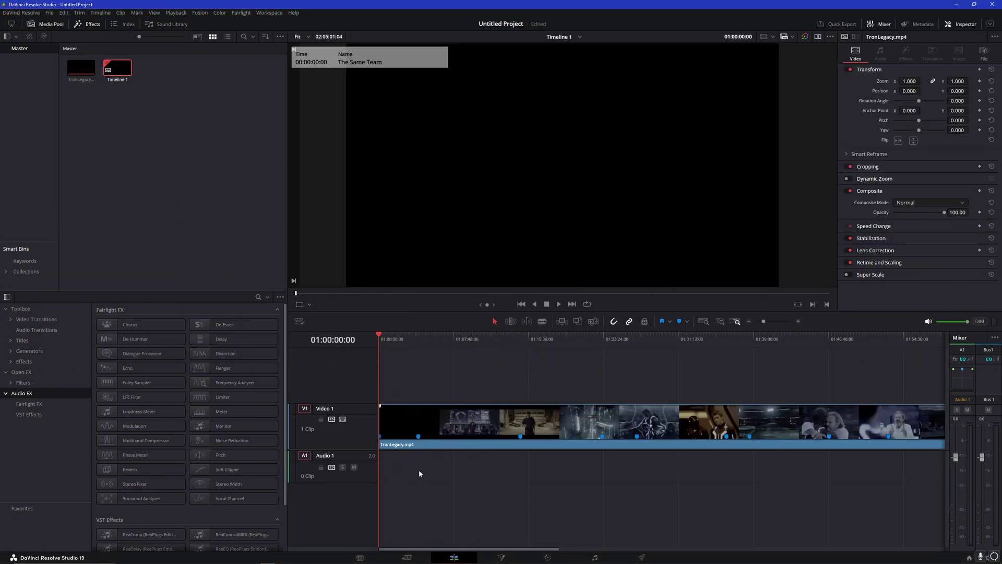
{"action": "left_click_drag", "start_coordinate": [426, 474], "coordinate": [521, 528]}
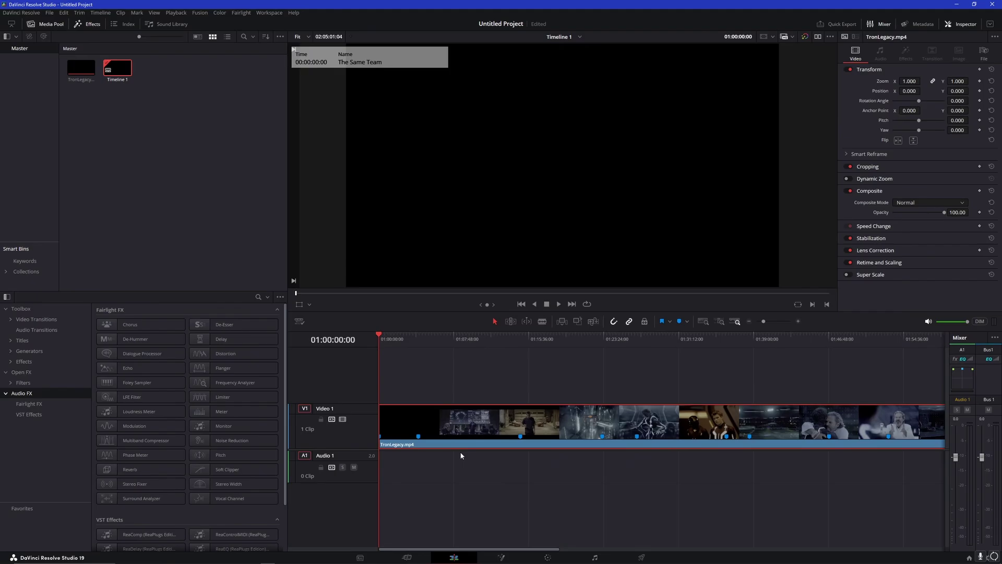
{"action": "key", "text": "BackSpace"}
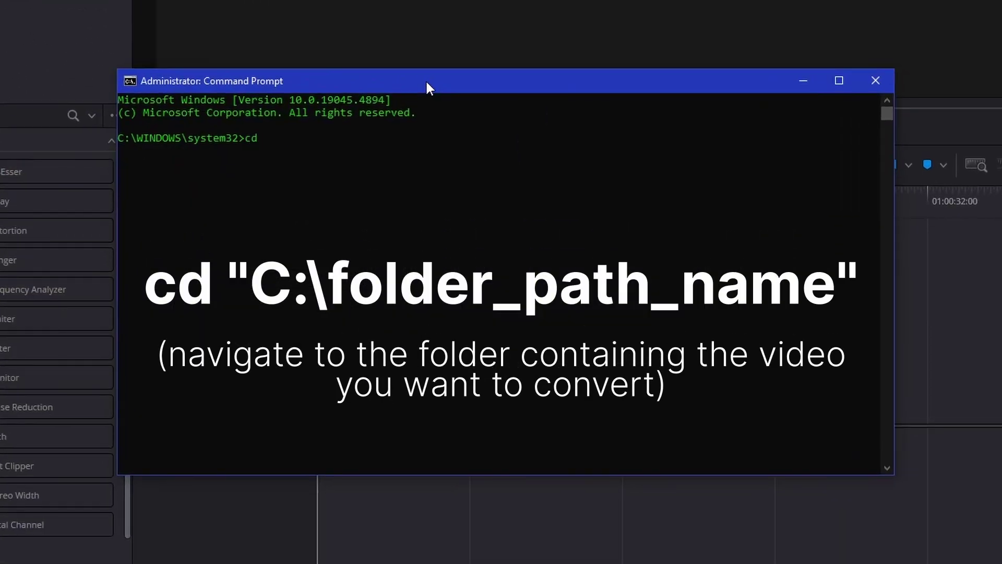
{"action": "type", "text": "C:\\Tutorial\""}
- Change to C:\Tutorial and run the ffmpeg command from VS Code, outputting audio_only_8_channels.AIFF
{"action": "key", "text": "Return"}
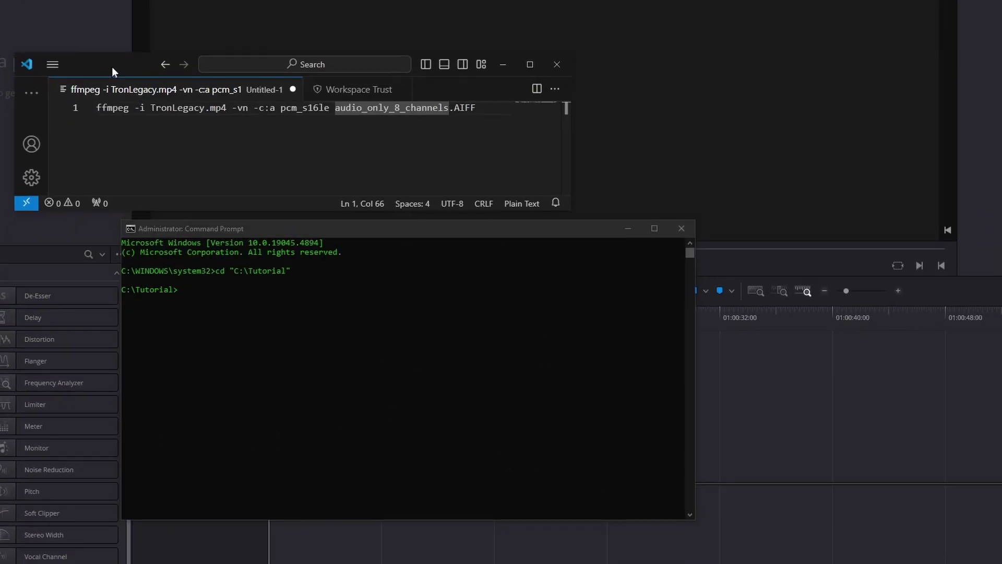
{"action": "left_click_drag", "start_coordinate": [113, 73], "coordinate": [199, 61]}
{"action": "left_click", "coordinate": [585, 96]}
{"action": "key", "text": "ctrl+a"}
{"action": "key", "text": "ctrl+c"}
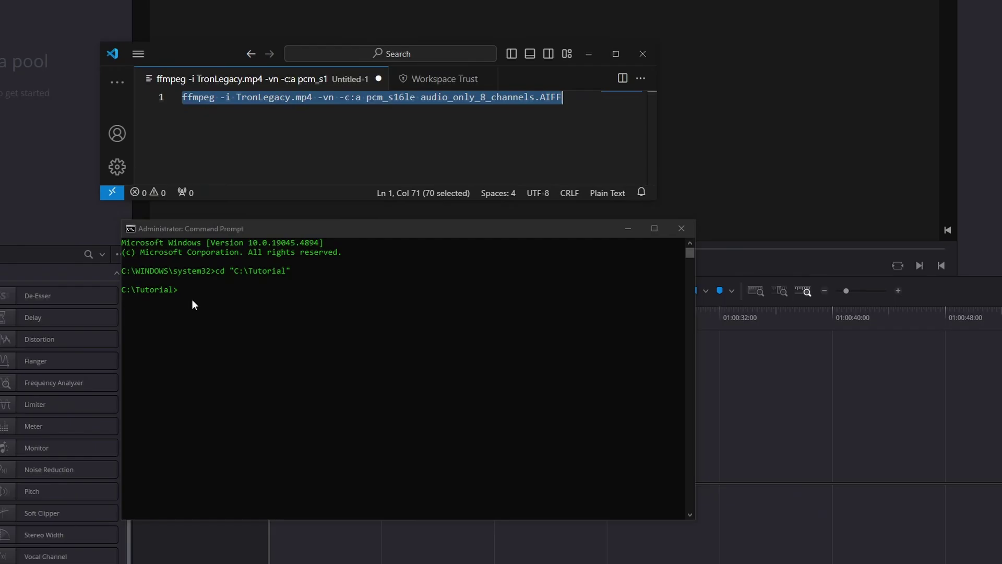
{"action": "left_click", "coordinate": [186, 289]}
{"action": "key", "text": "ctrl+v"}
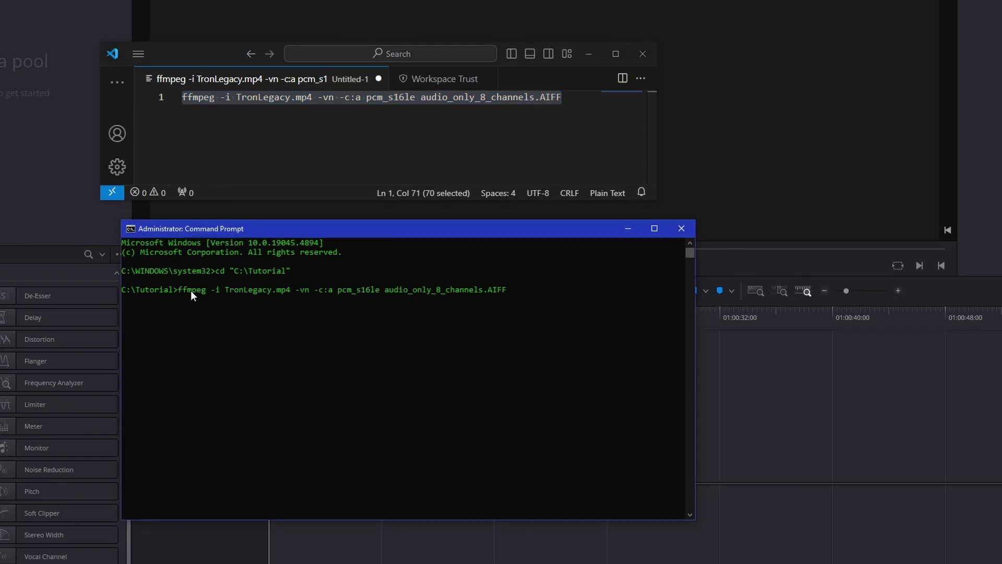
{"action": "key", "text": "Return"}
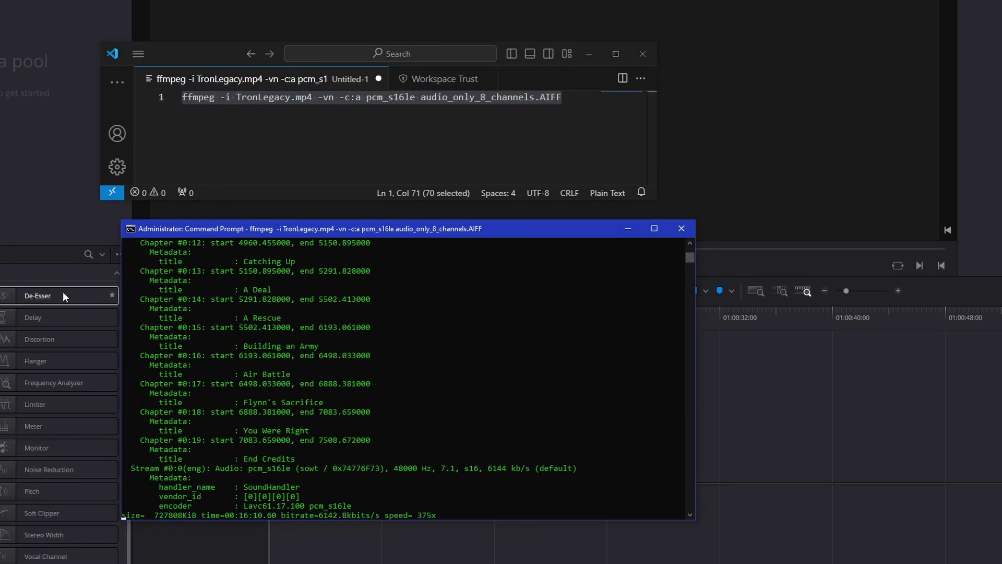
- Show the C:\Tutorial Explorer window on the right, then bring Command Prompt back
{"action": "key", "text": "alt+Tab"}
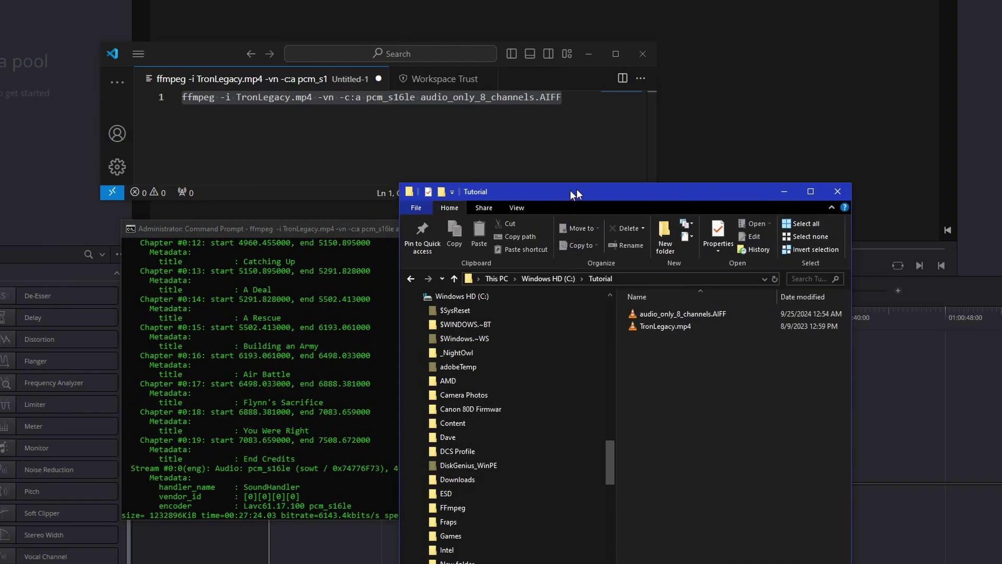
{"action": "left_click_drag", "start_coordinate": [562, 192], "coordinate": [837, 133]}
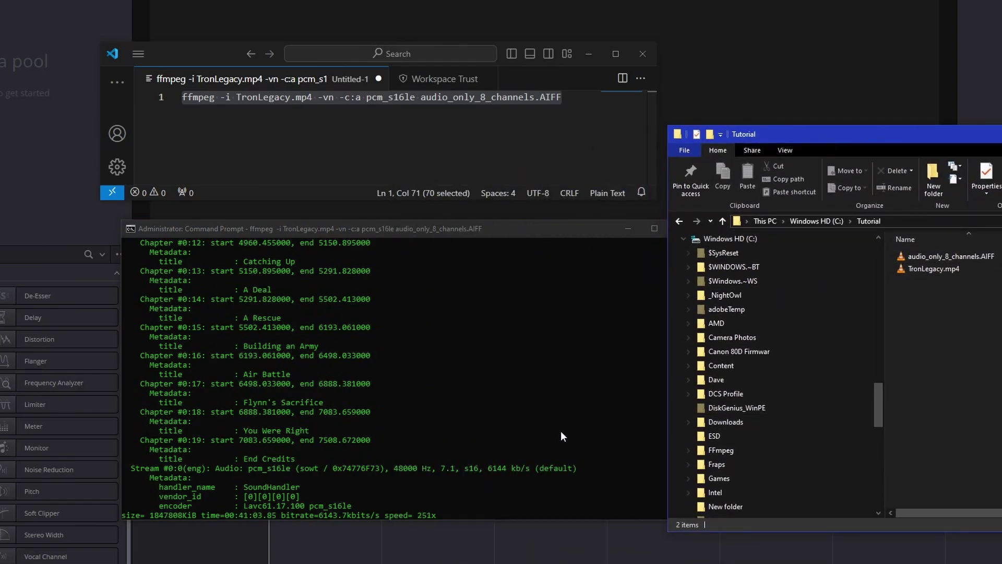
{"action": "scroll", "coordinate": [422, 477], "scroll_direction": "down", "scroll_amount": 2}
{"action": "scroll", "coordinate": [422, 478], "scroll_direction": "down", "scroll_amount": 2}
{"action": "scroll", "coordinate": [421, 477], "scroll_direction": "down", "scroll_amount": 2}
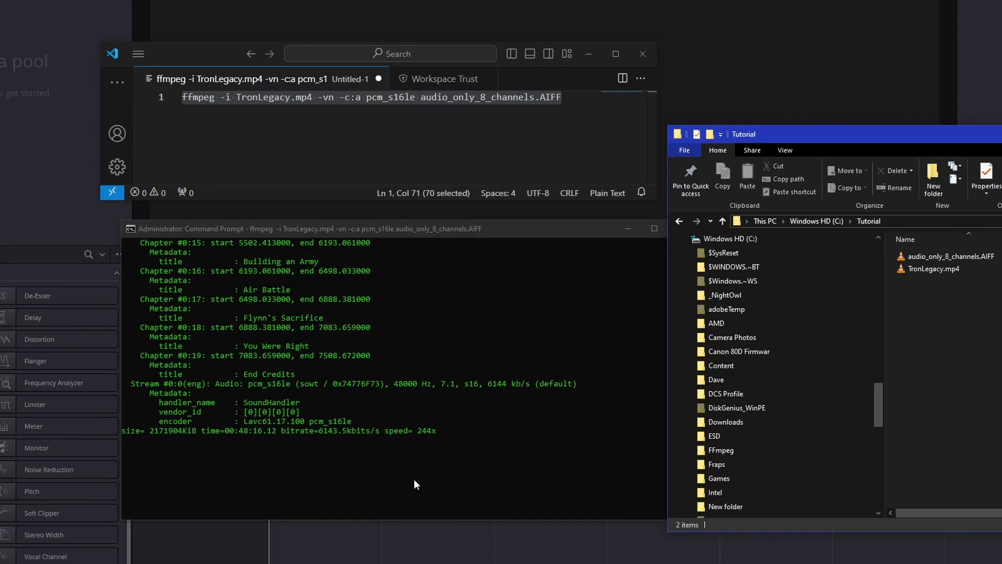
{"action": "left_click", "coordinate": [414, 478]}
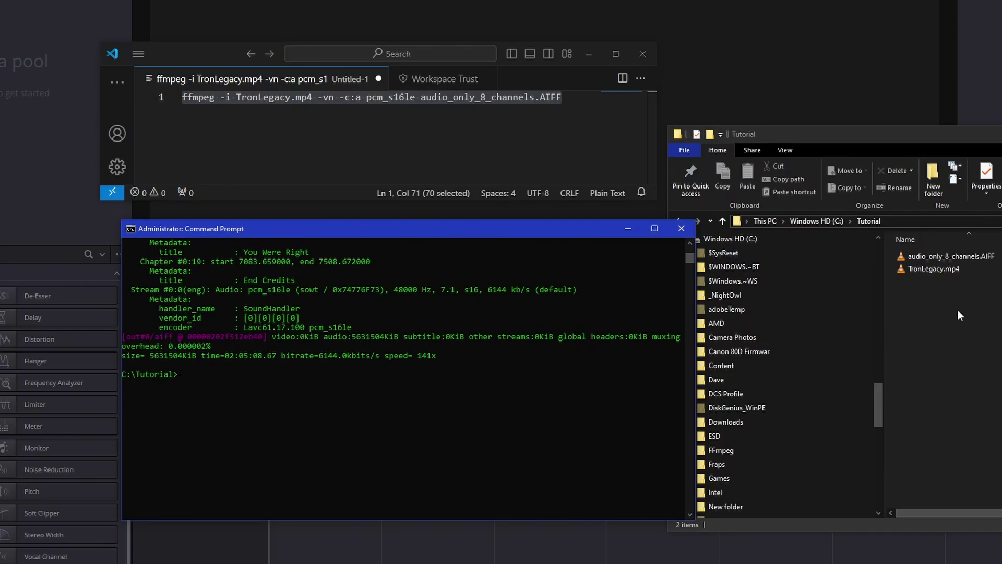
{"action": "left_click", "coordinate": [579, 511]}
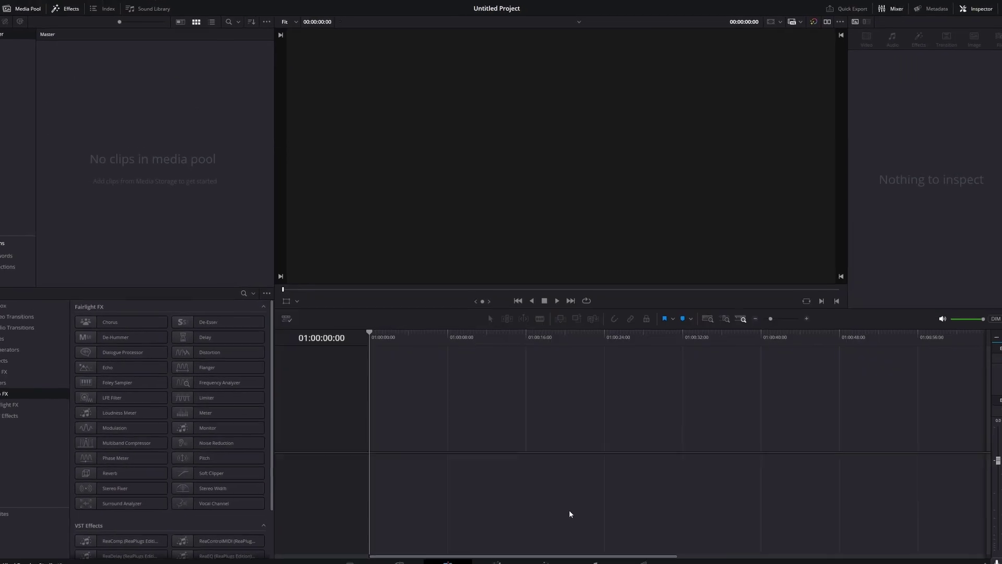